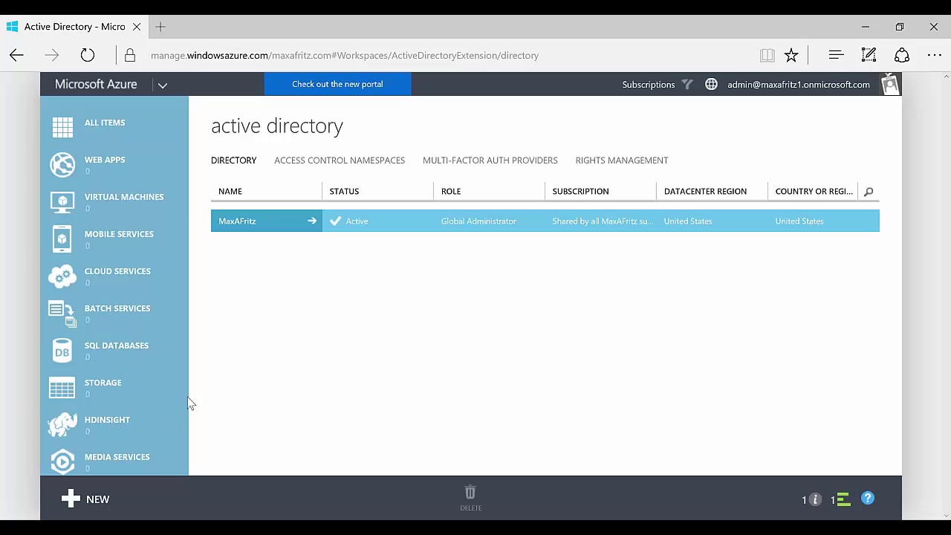
Step: Open the list of applications for the organization's active Azure AD directory
scroll(155, 439, down, 10)
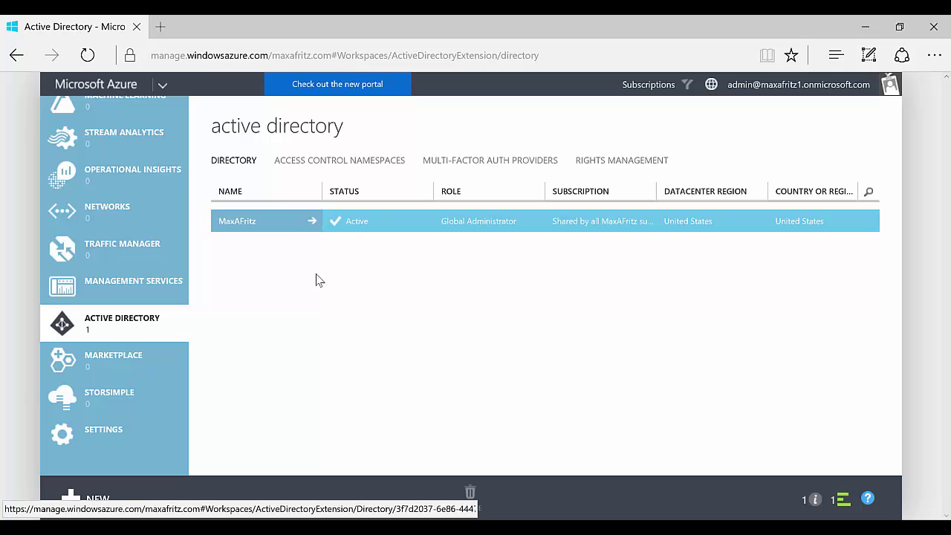
click(313, 226)
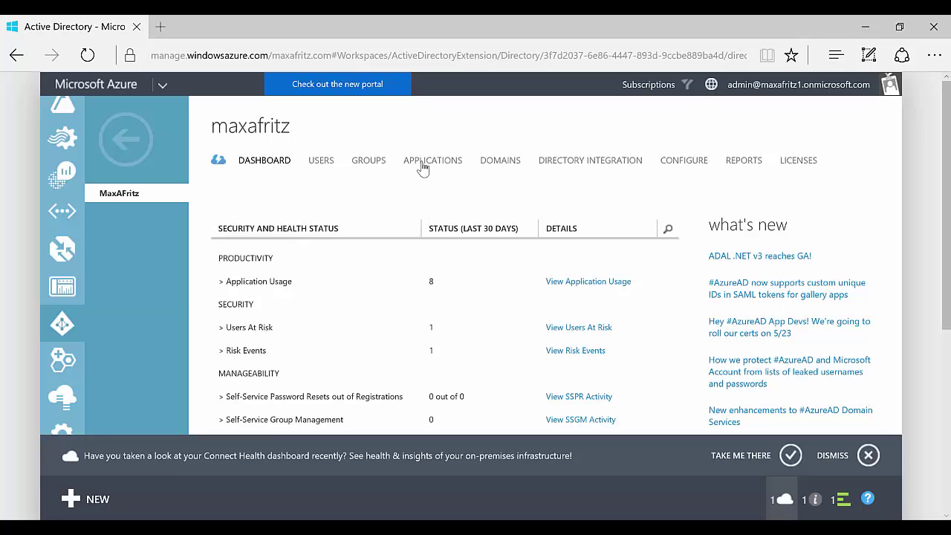
click(422, 168)
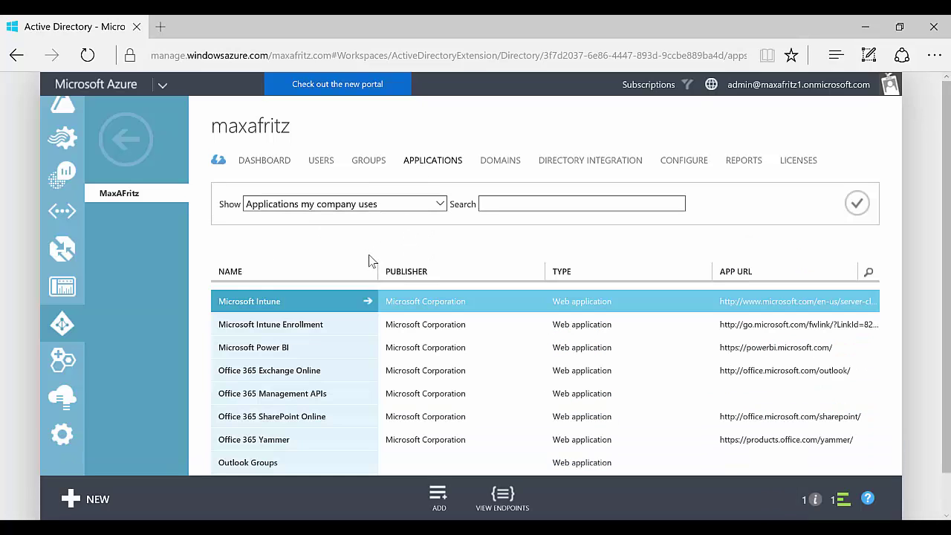
Step: Add the Twitter application from the gallery with the display name "Marketing Twitter"
click(440, 506)
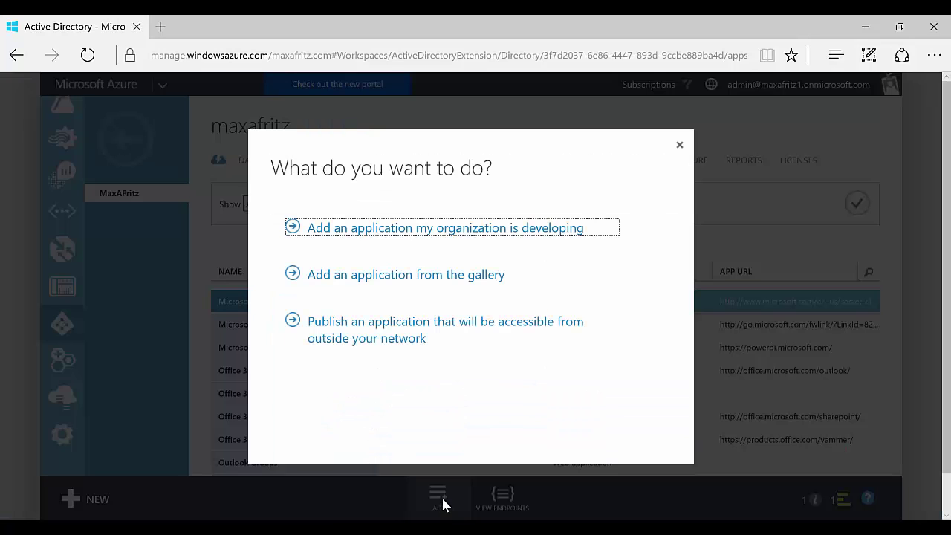
click(493, 285)
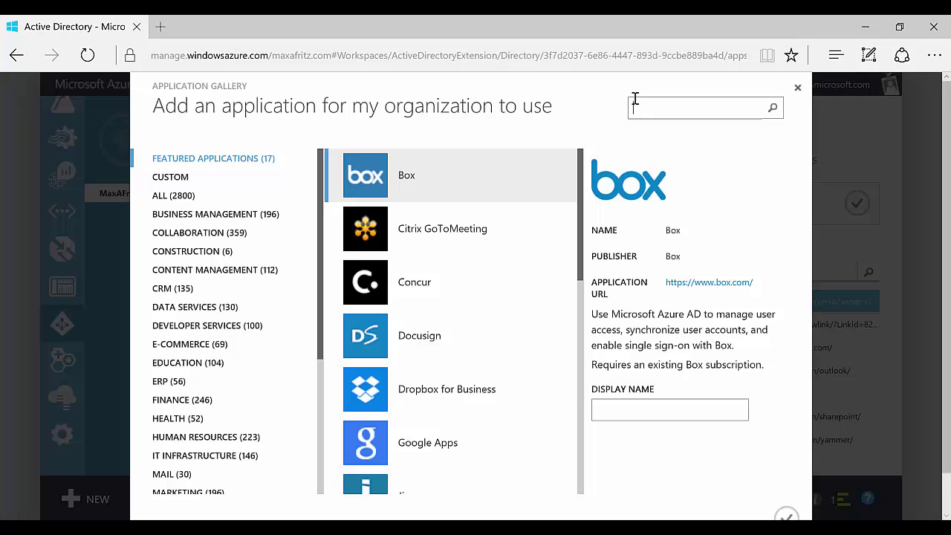
click(636, 100)
text(twitter)
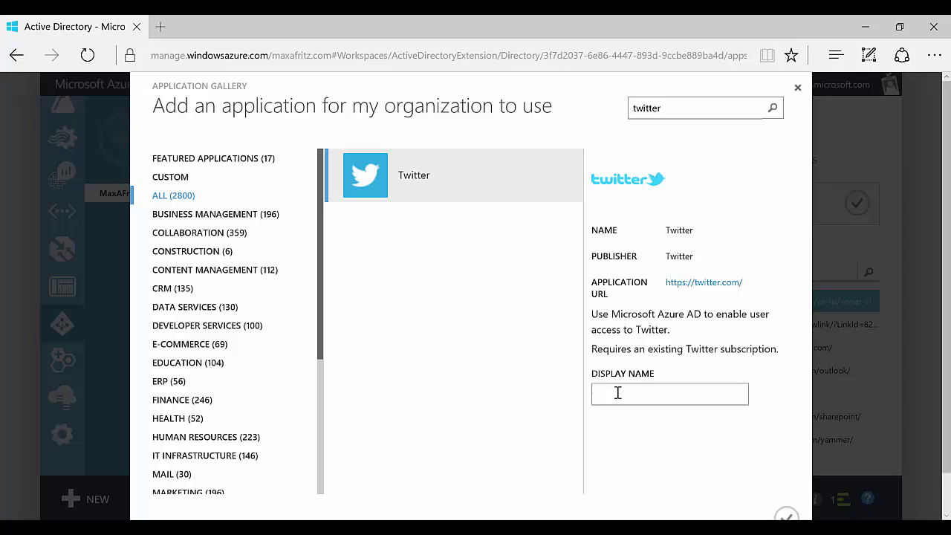
text(Marketing Twitter)
click(786, 516)
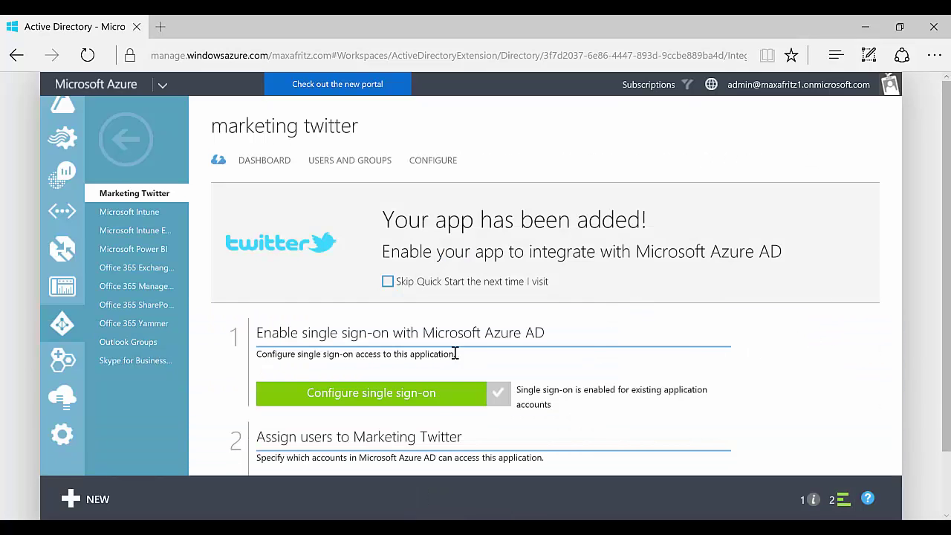
Step: Configure single sign-on for Marketing Twitter using Password Single Sign-On
scroll(434, 390, down, 1)
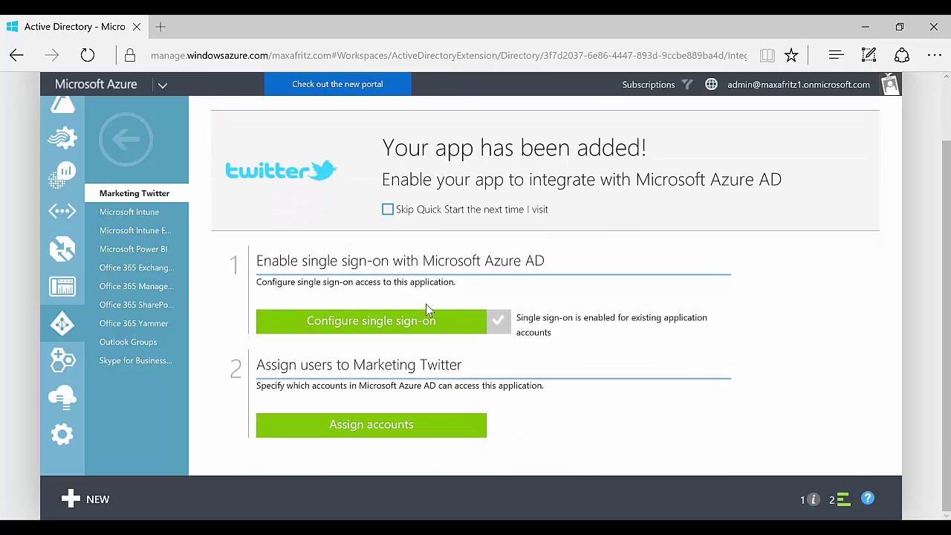
click(431, 320)
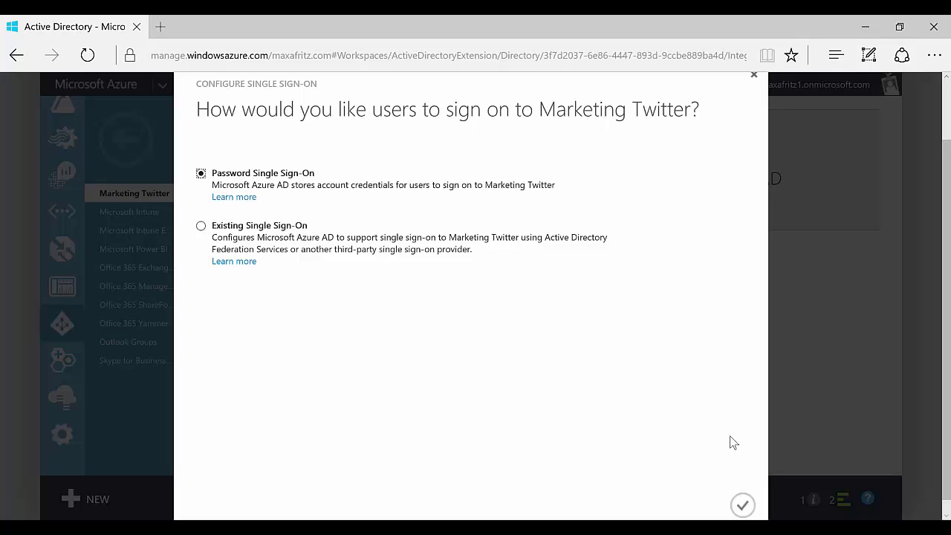
click(743, 507)
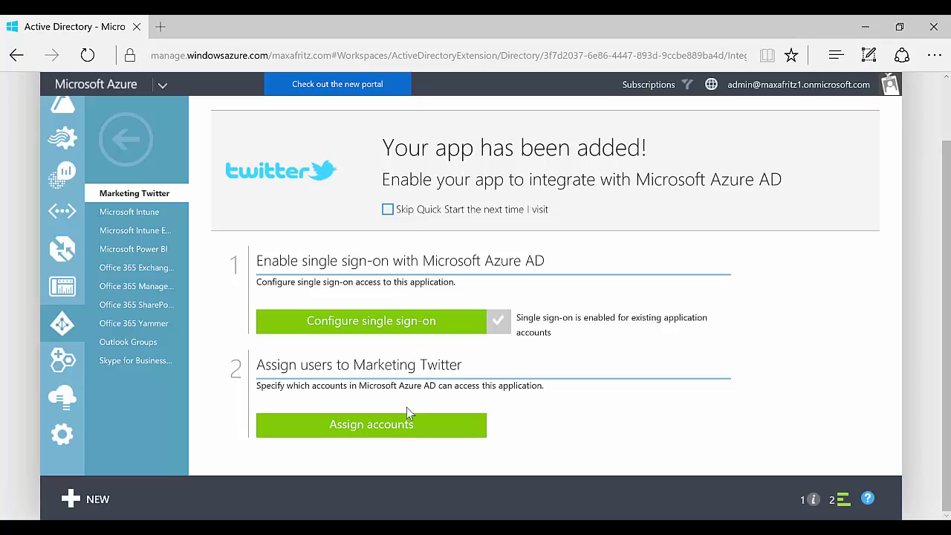
Step: Start assigning accounts to Marketing Twitter and filter the groups to those starting with "marketing"
click(412, 429)
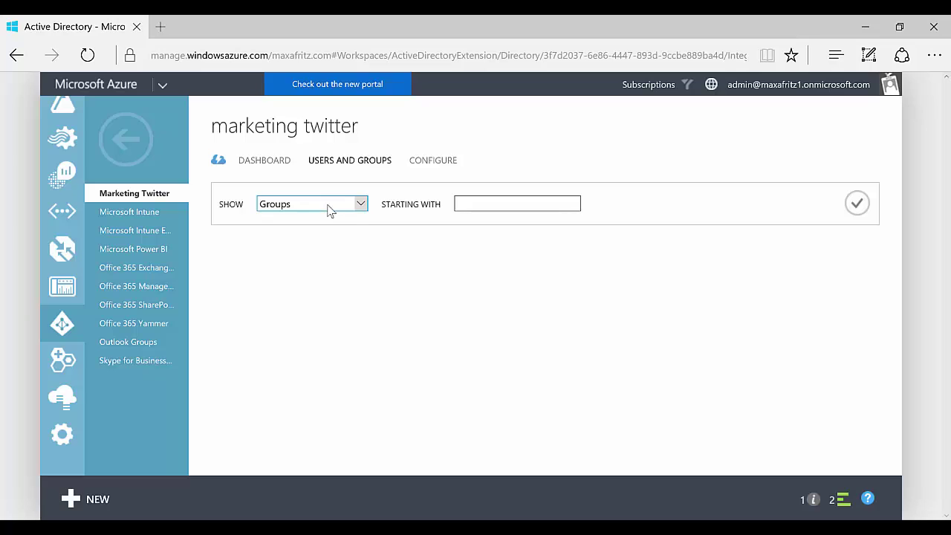
click(540, 203)
text(mar)
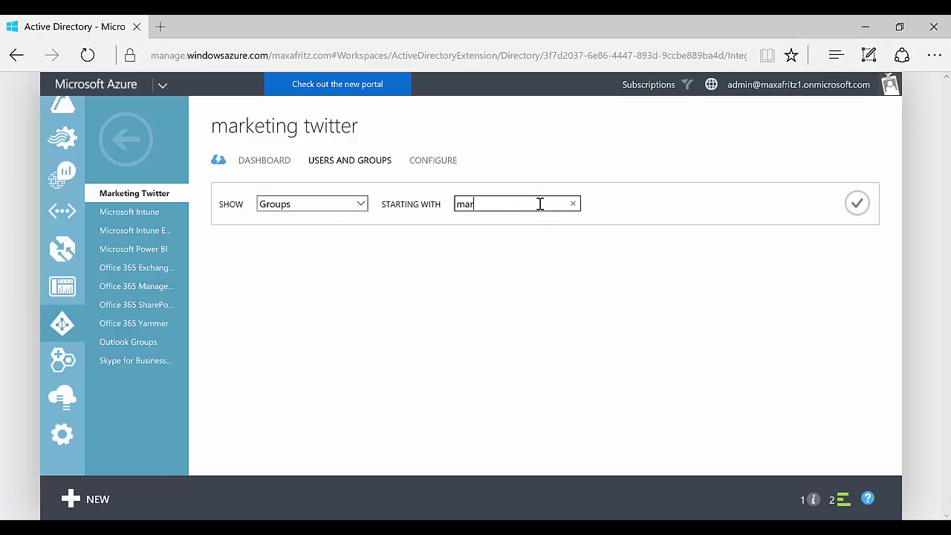
text(keting)
click(859, 205)
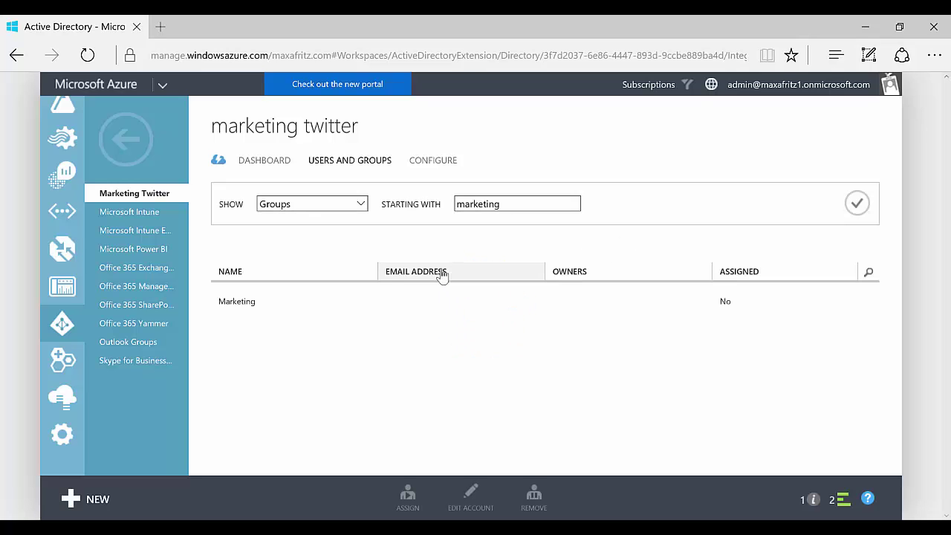
Step: Assign the Marketing group with credentials shared among all members, entering the Twitter account's user name and password
click(415, 302)
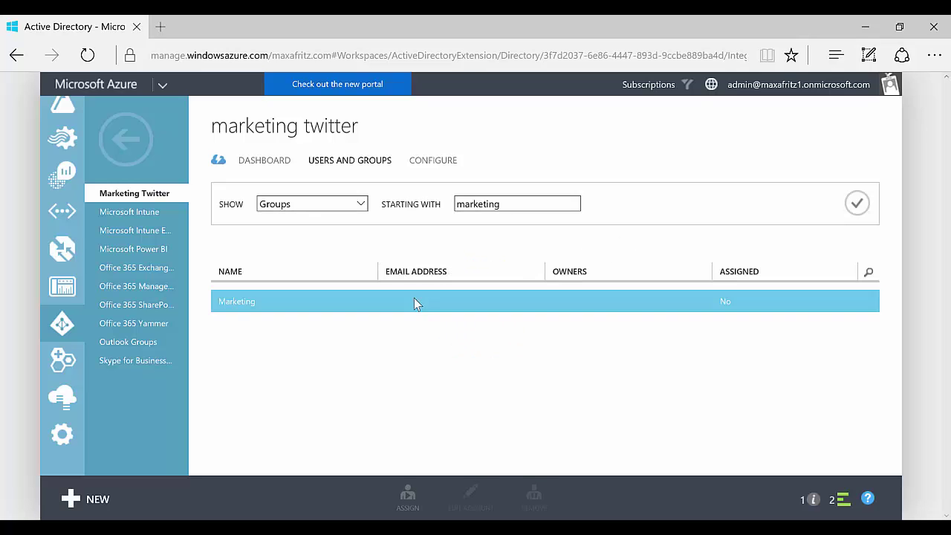
click(403, 505)
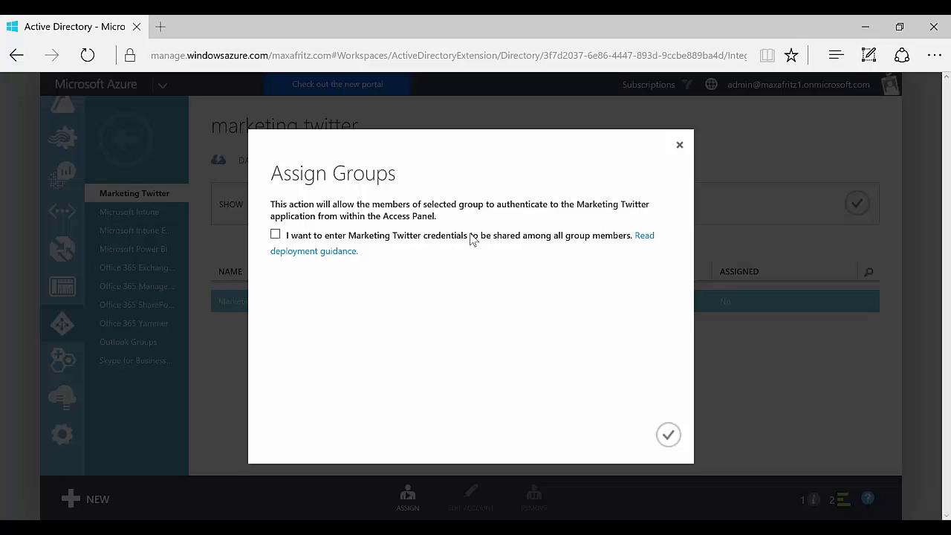
click(275, 234)
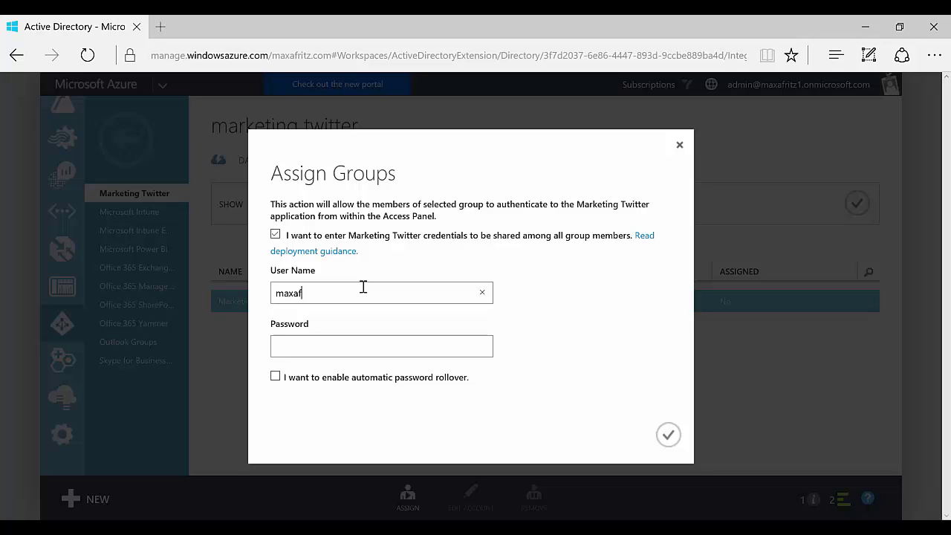
key(Tab)
text(••••)
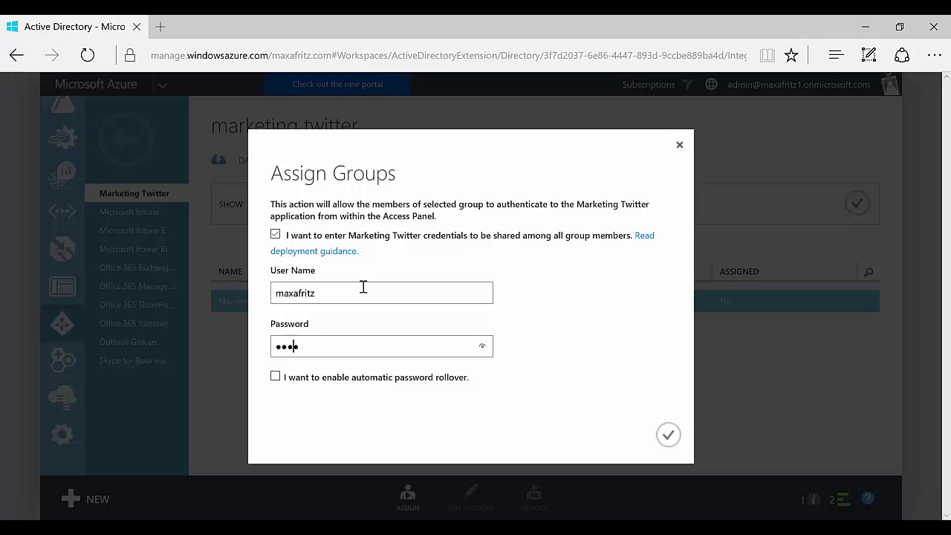
text(••)
Step: Enable automatic password rollover with a frequency of 1 week, complete the group assignment, and collapse the notifications
click(275, 377)
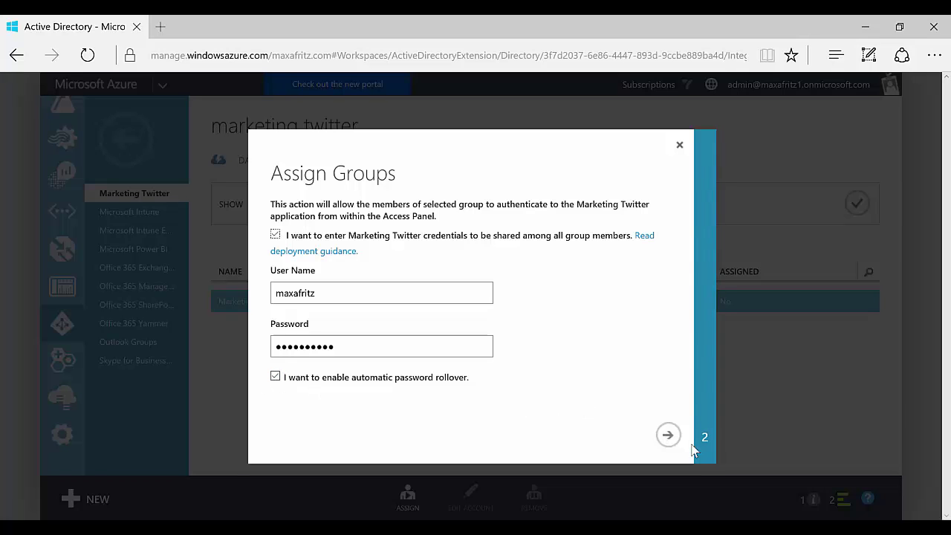
click(665, 438)
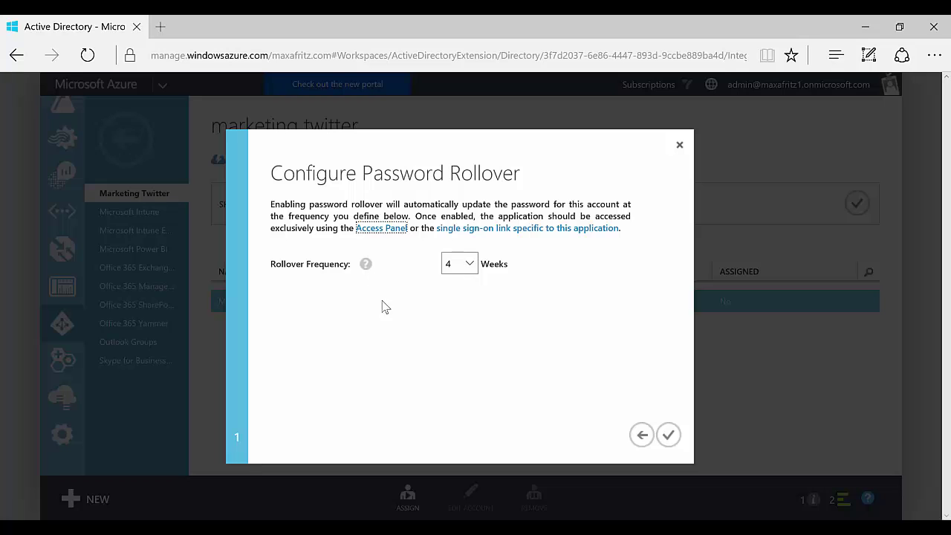
click(466, 268)
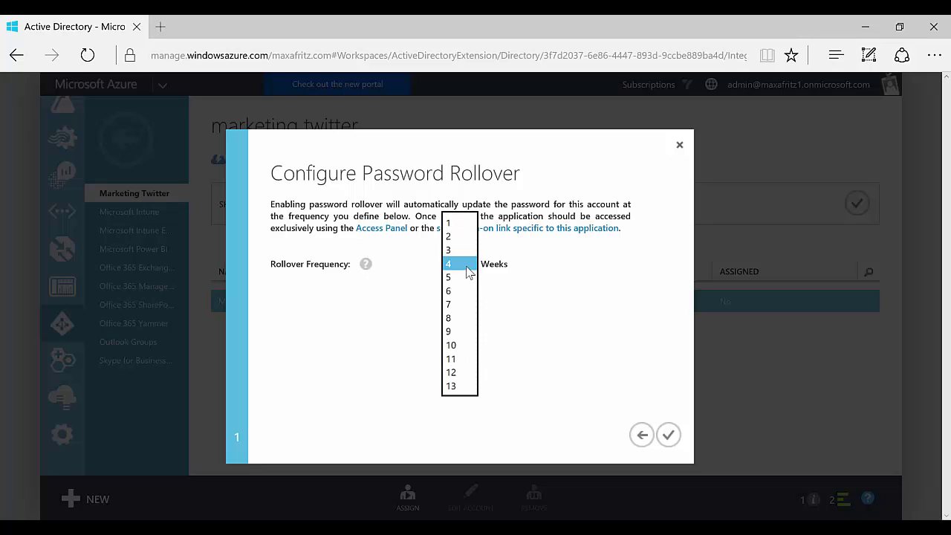
click(455, 223)
click(670, 436)
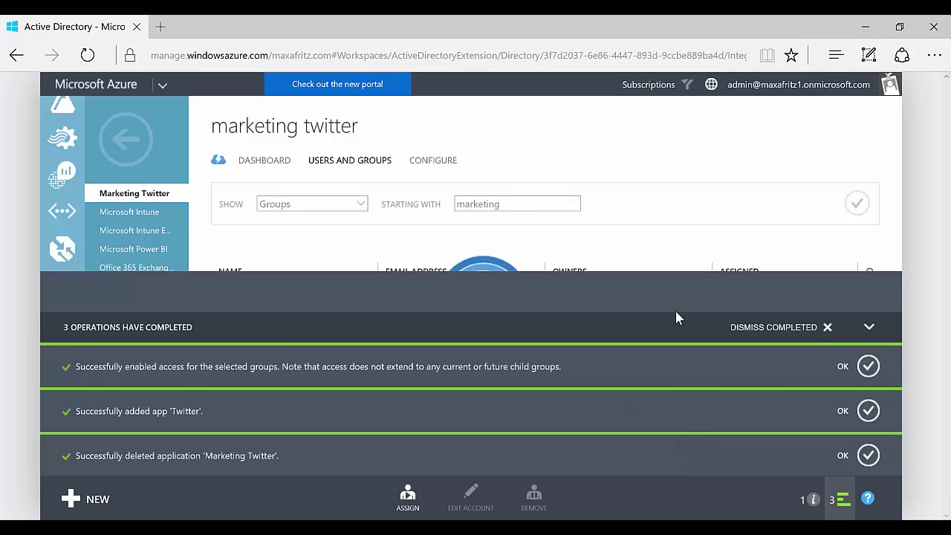
click(871, 329)
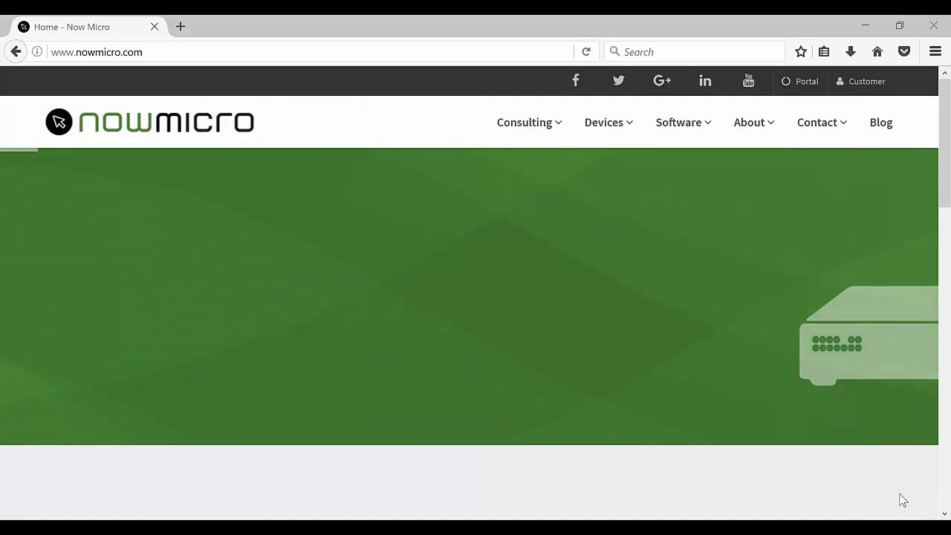
Step: Switch to Firefox and go to myapps.microsoft.com
click(438, 47)
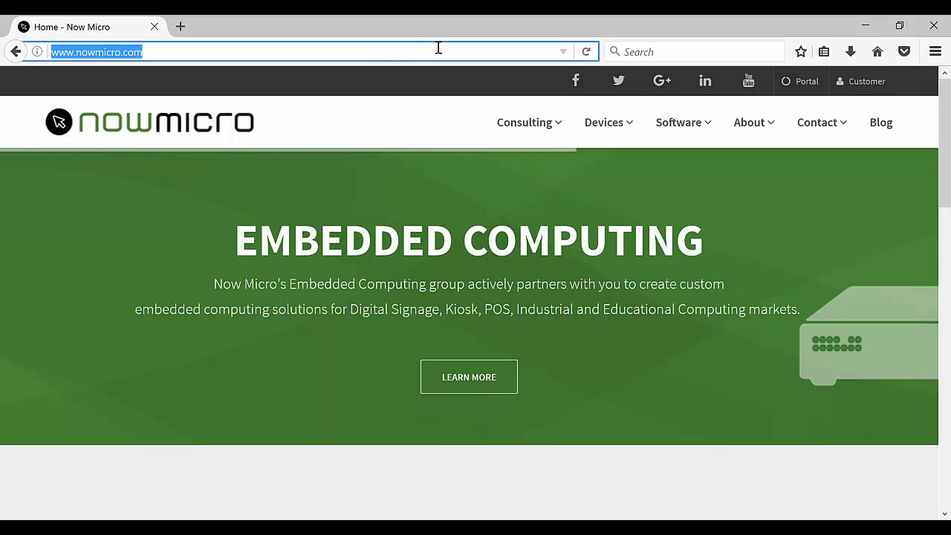
text(myapps)
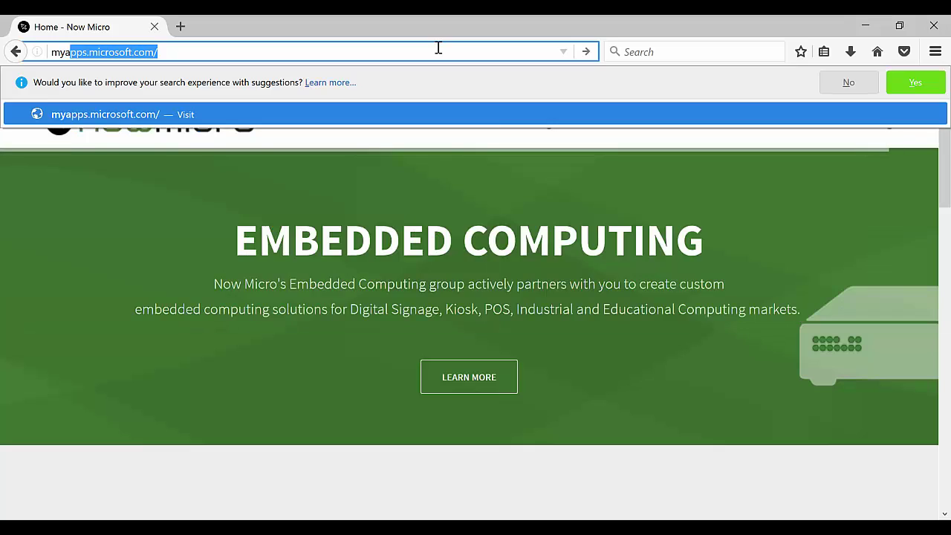
key(Return)
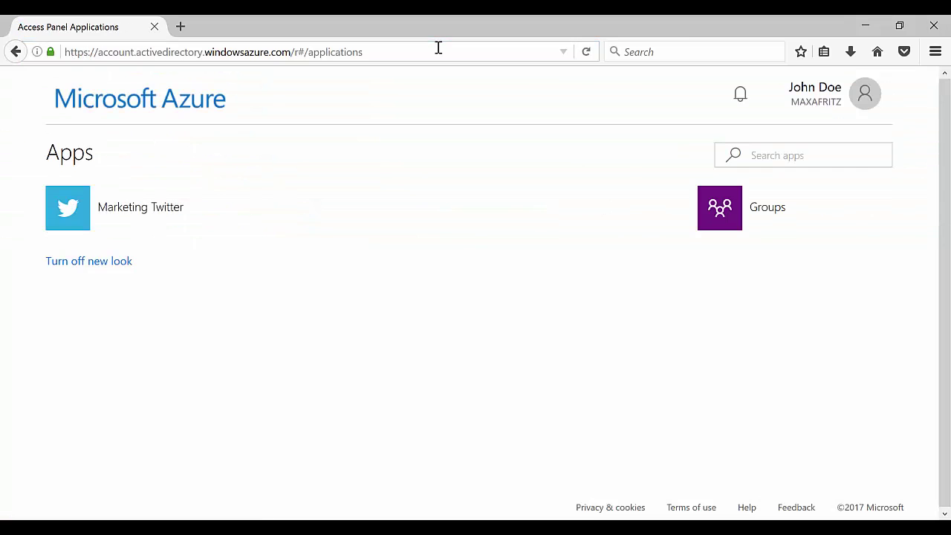
Step: Check which account is signed in to the access panel, and launch the Marketing Twitter app
click(823, 101)
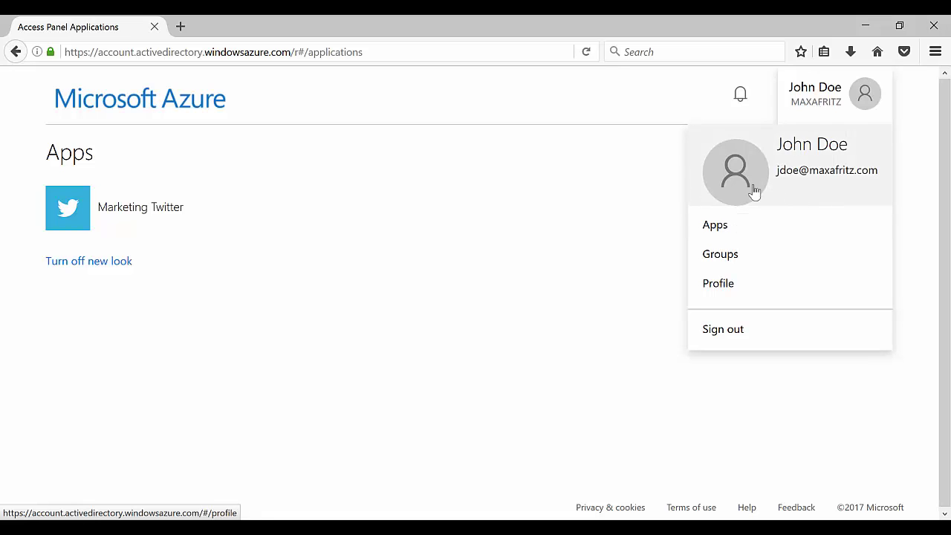
click(318, 179)
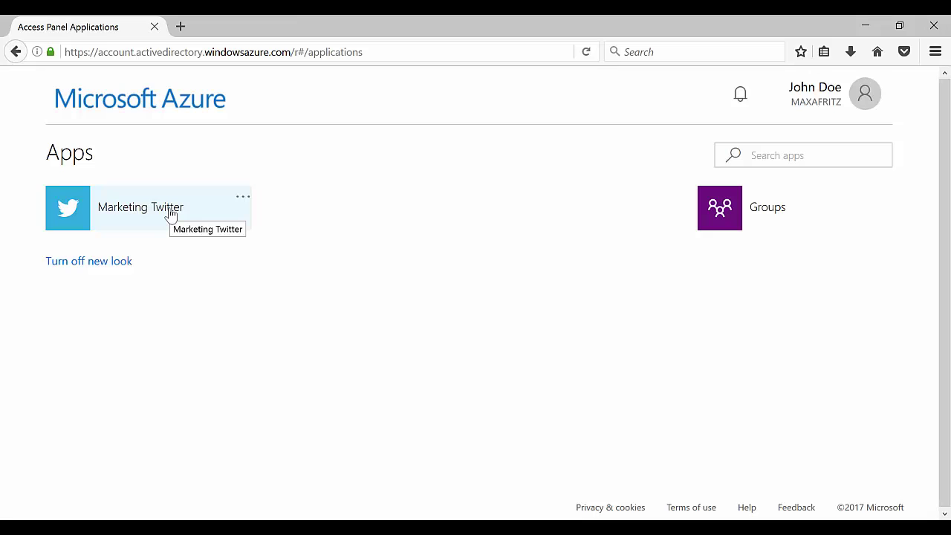
click(170, 214)
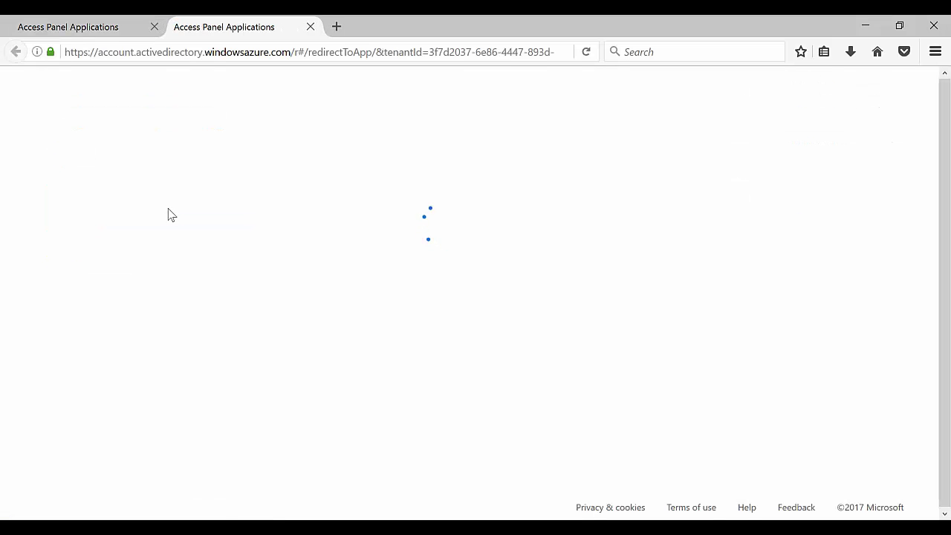